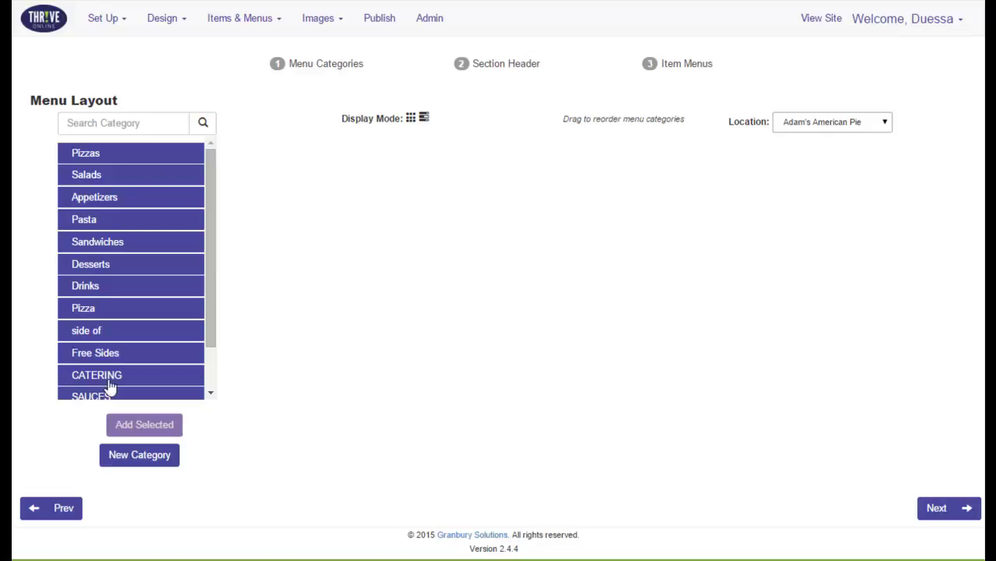
Step: Add the Pizzas, Salads, Appetizers, Pasta, Sandwiches, Desserts and Drinks categories to the menu layout
{"action": "left_click_drag", "start_coordinate": [213, 240], "coordinate": [213, 200]}
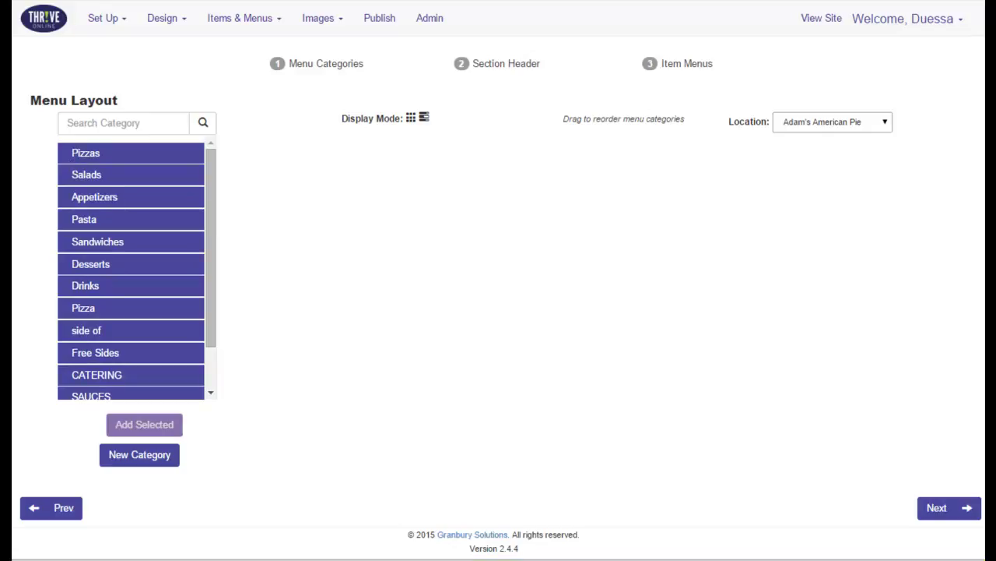
{"action": "left_click", "coordinate": [85, 159]}
{"action": "left_click", "coordinate": [83, 184]}
{"action": "left_click", "coordinate": [82, 205]}
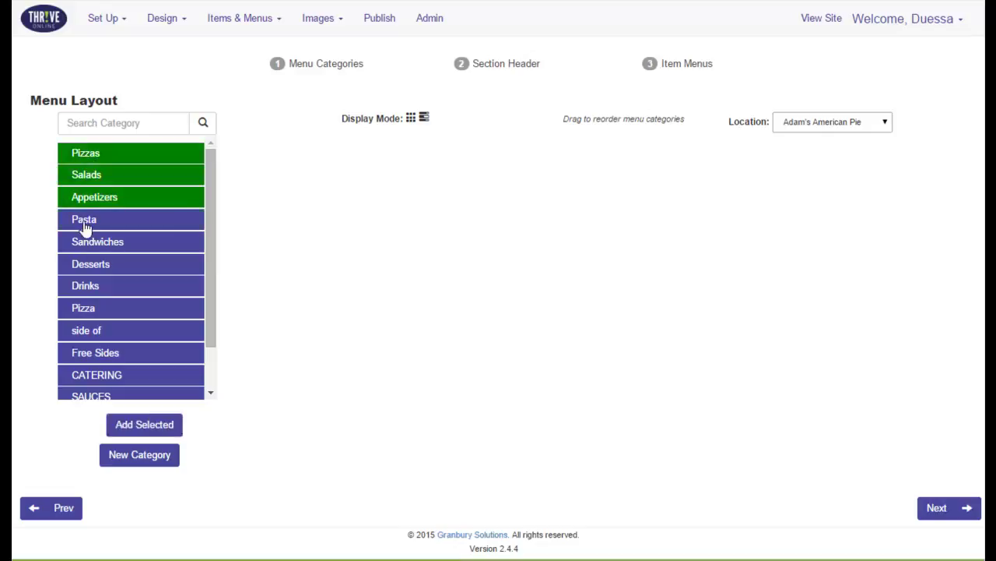
{"action": "left_click", "coordinate": [84, 224]}
{"action": "left_click", "coordinate": [97, 242]}
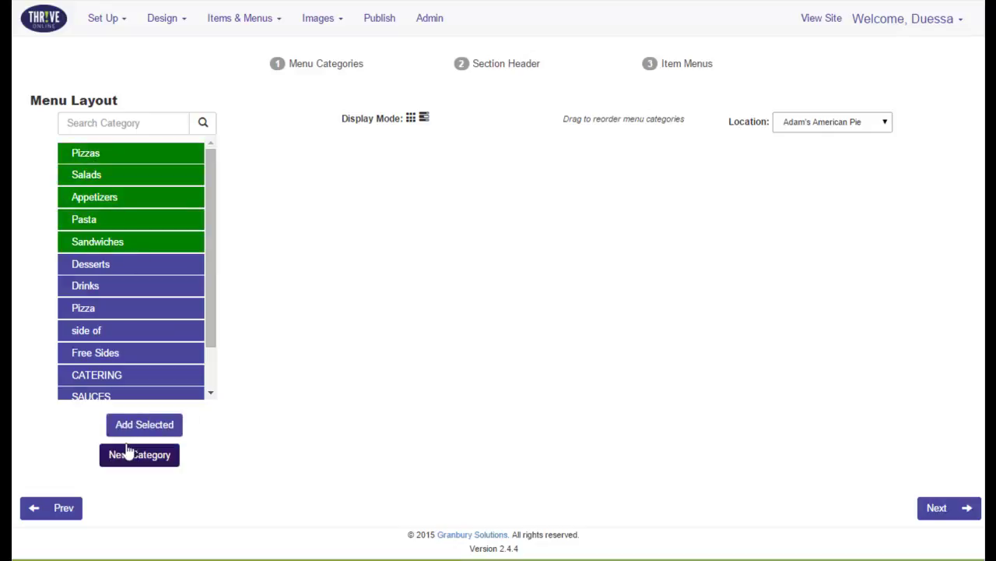
{"action": "left_click", "coordinate": [92, 266]}
{"action": "left_click", "coordinate": [91, 292]}
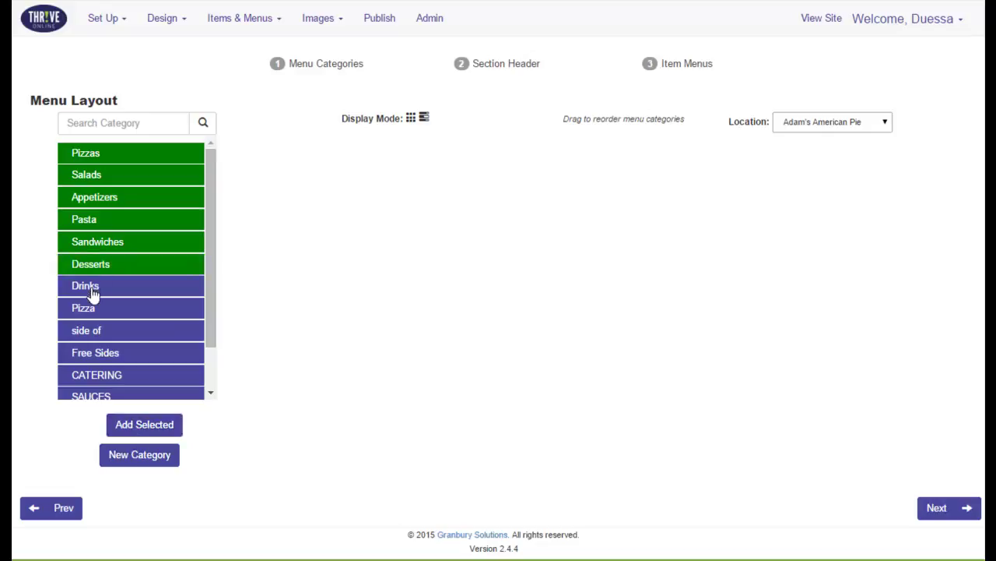
{"action": "left_click", "coordinate": [134, 430]}
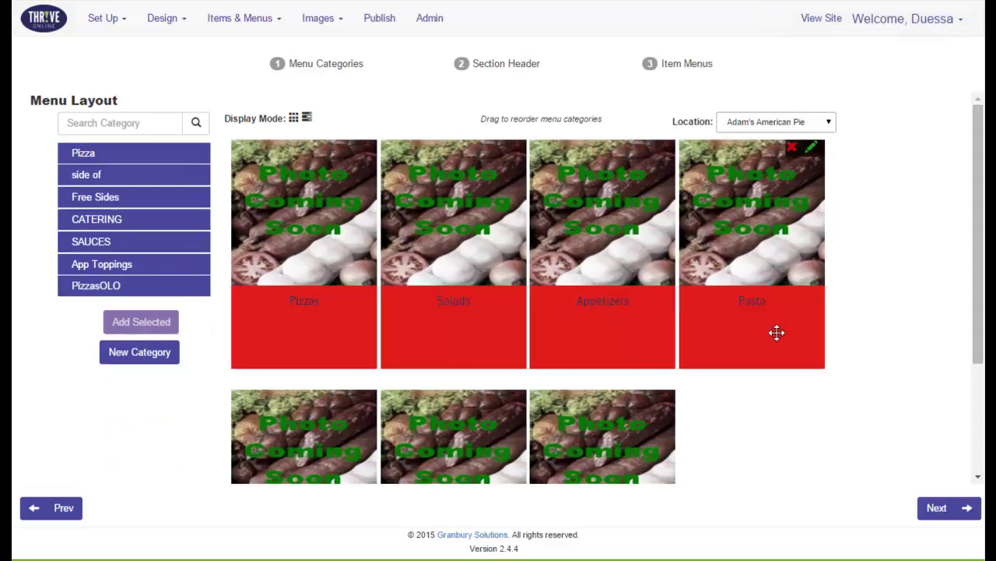
Step: Reorder the menu categories so that Appetizers comes first, followed by Salads, Pizzas and Pasta
{"action": "left_click_drag", "start_coordinate": [775, 330], "coordinate": [568, 320]}
{"action": "left_click_drag", "start_coordinate": [764, 336], "coordinate": [312, 330]}
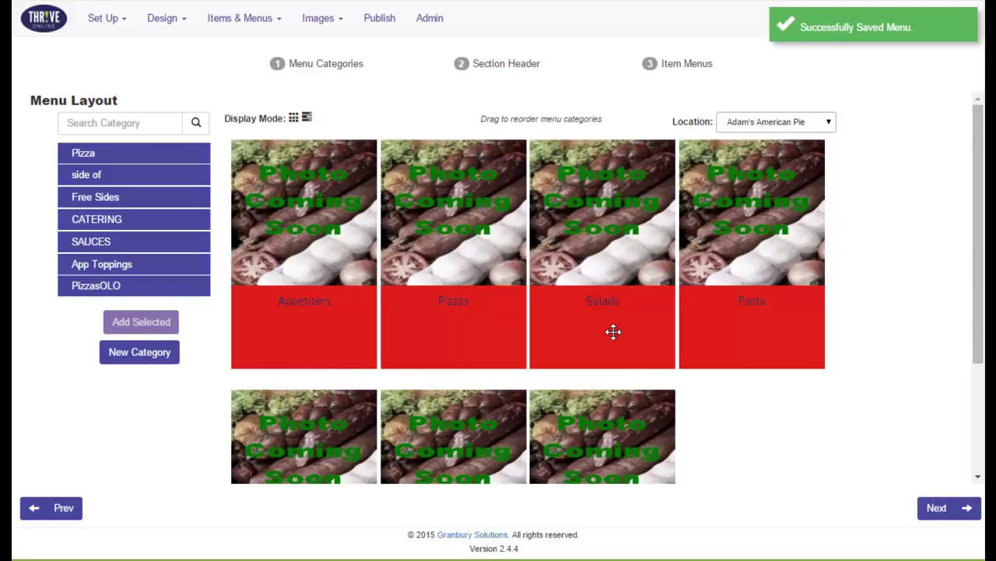
{"action": "left_click_drag", "start_coordinate": [612, 332], "coordinate": [460, 334]}
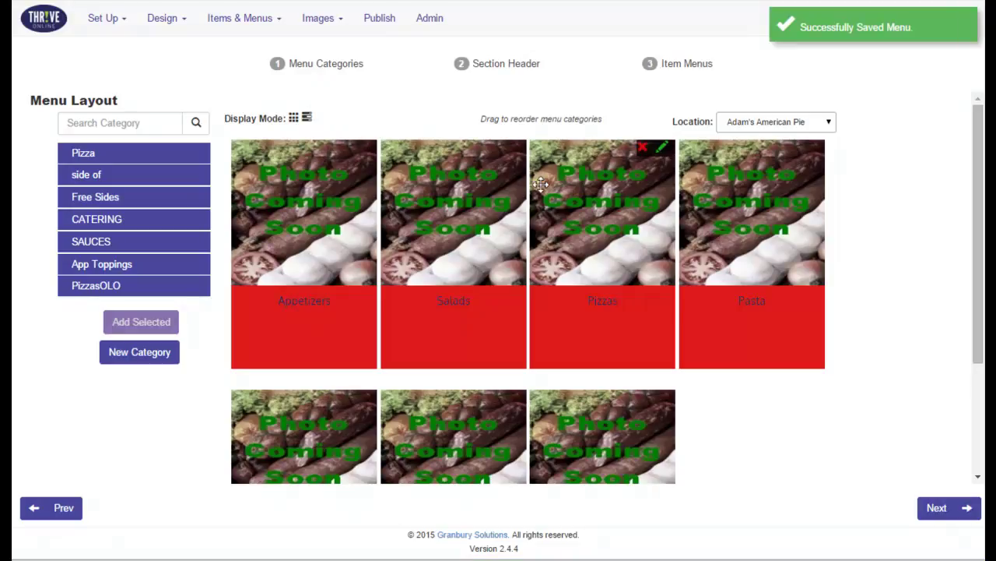
Step: Open the Salads category for editing and give it a button border width of 2 and the Shadow Rounded button style
{"action": "left_click", "coordinate": [513, 150]}
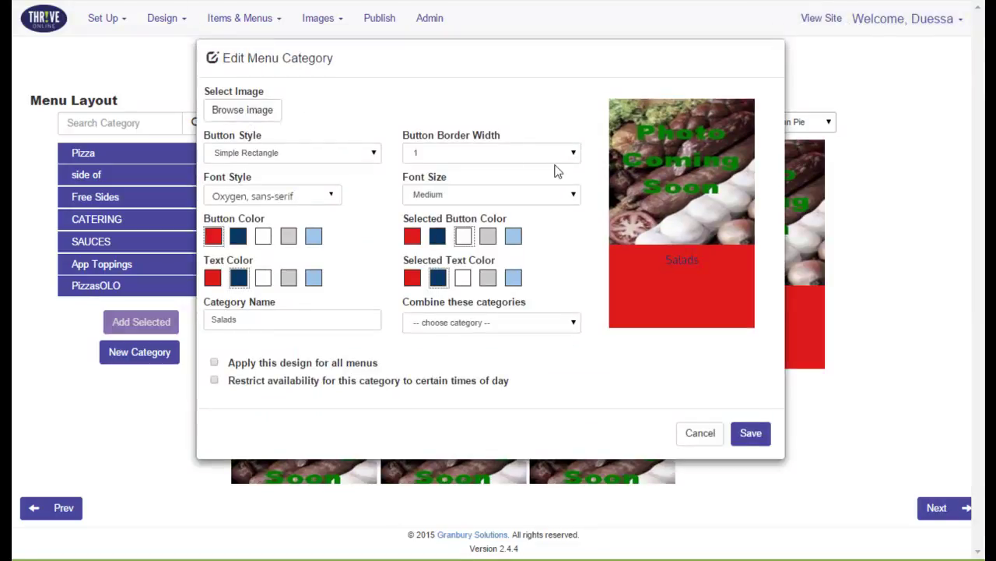
{"action": "left_click", "coordinate": [576, 153]}
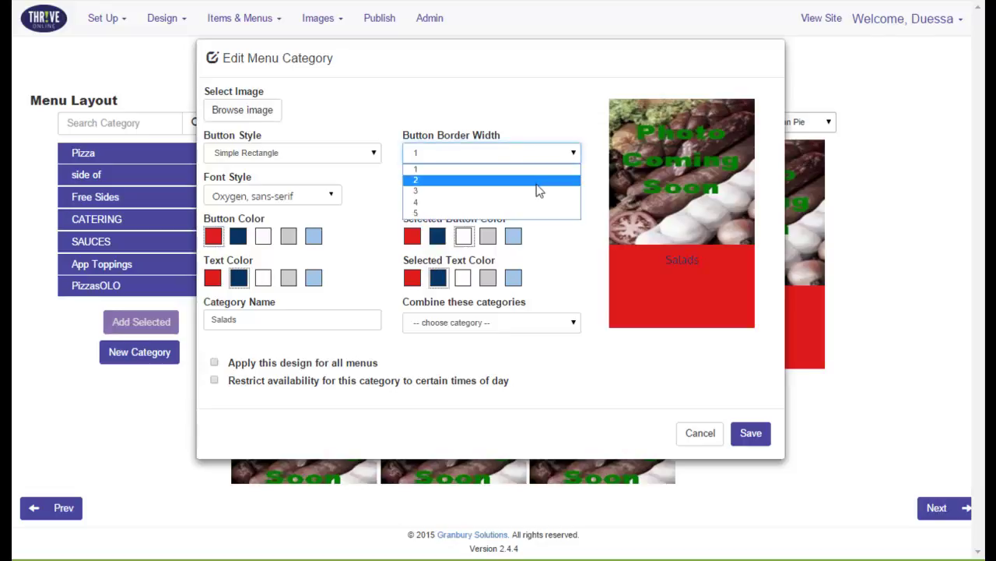
{"action": "left_click", "coordinate": [539, 181]}
{"action": "left_click", "coordinate": [373, 153]}
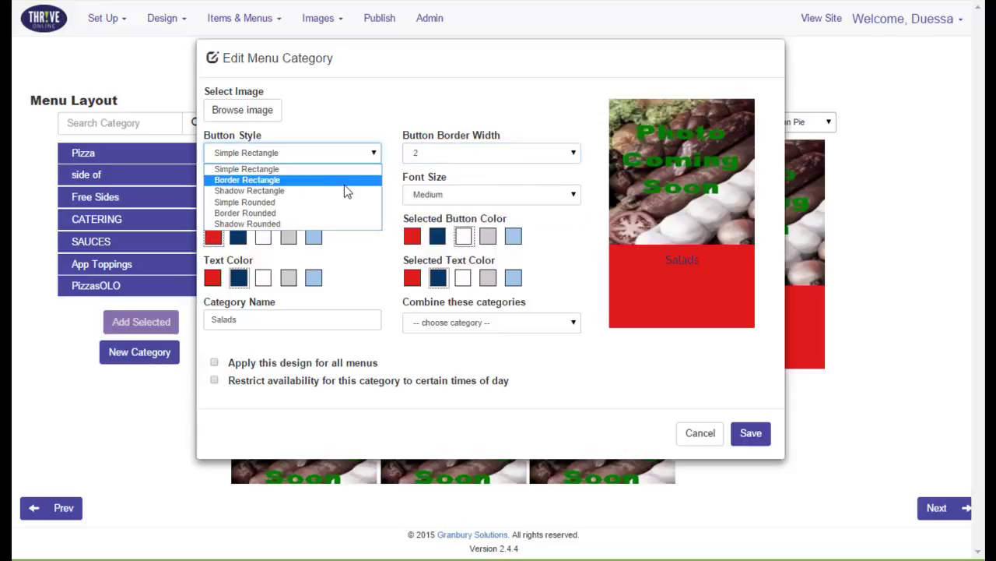
{"action": "left_click", "coordinate": [336, 224]}
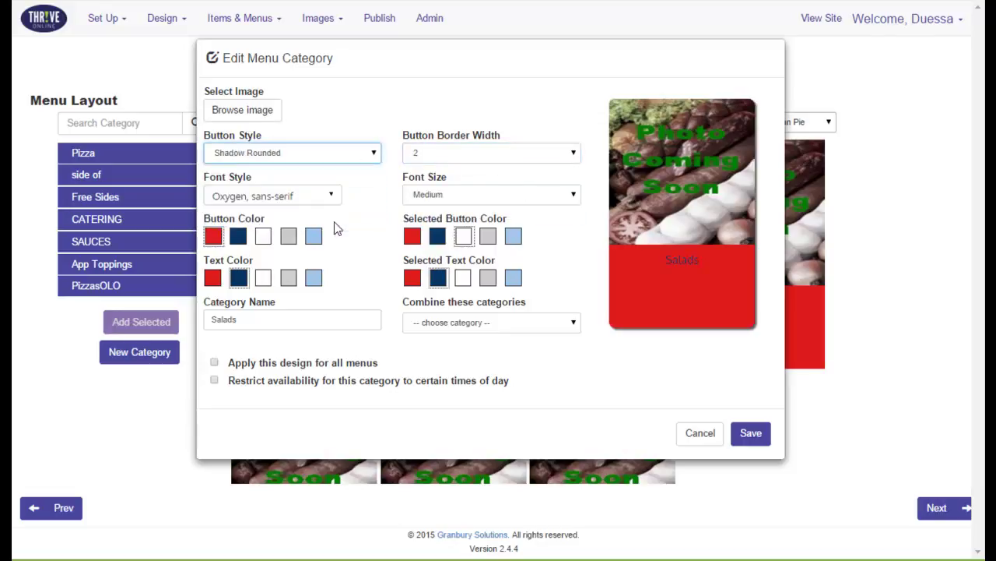
Step: Set the Salads category's font style to Lobster, cursive and its font size to xx-large
{"action": "left_click", "coordinate": [331, 198]}
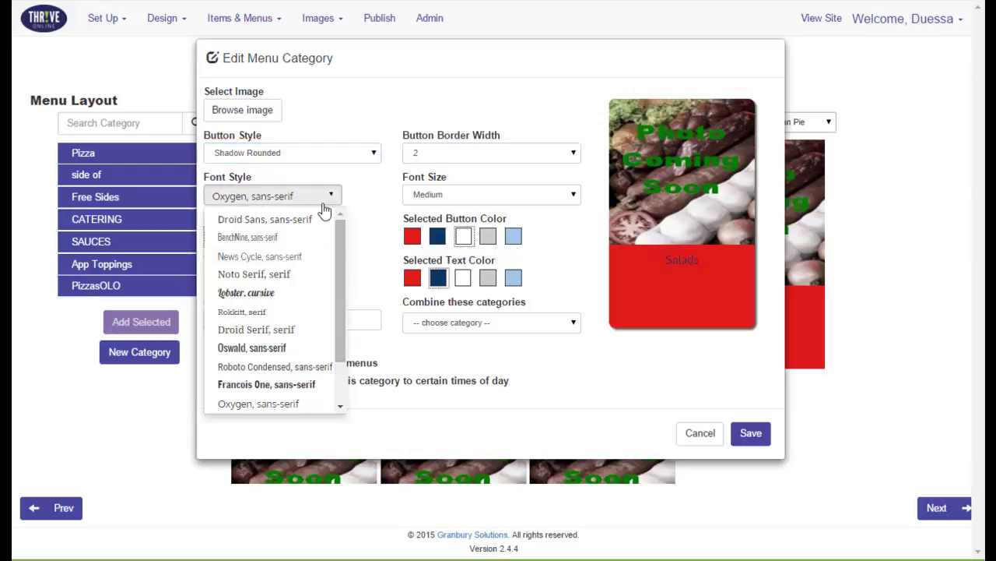
{"action": "left_click", "coordinate": [284, 291]}
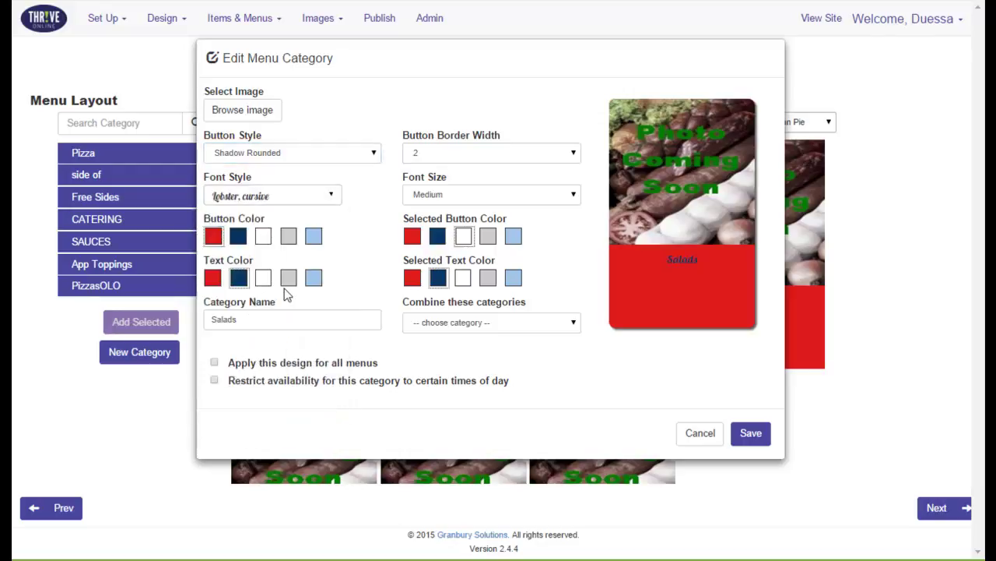
{"action": "left_click", "coordinate": [580, 195]}
{"action": "left_click", "coordinate": [517, 286]}
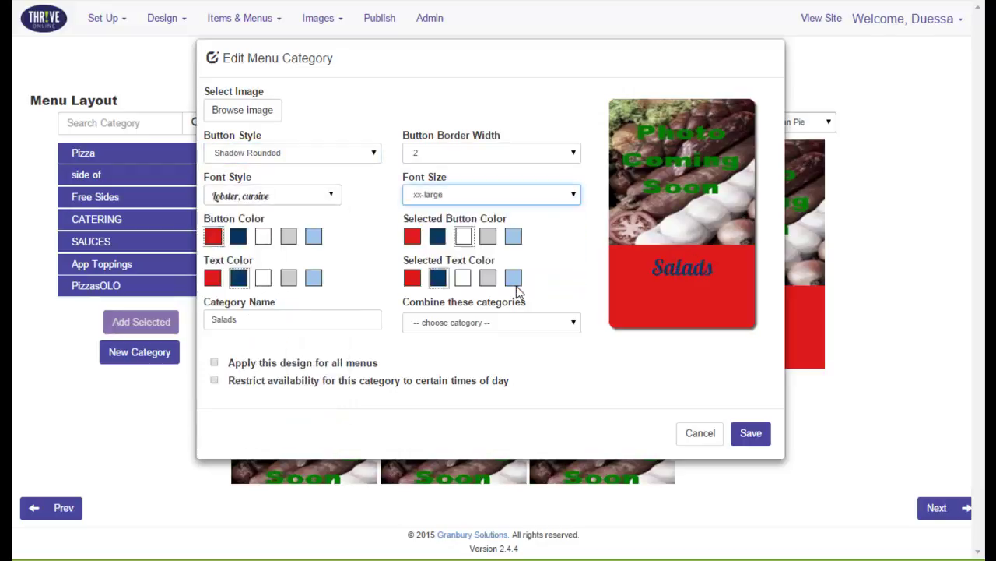
Step: Set the Salads button color to dark blue, and make the selected button color and the text color red
{"action": "left_click", "coordinate": [438, 241]}
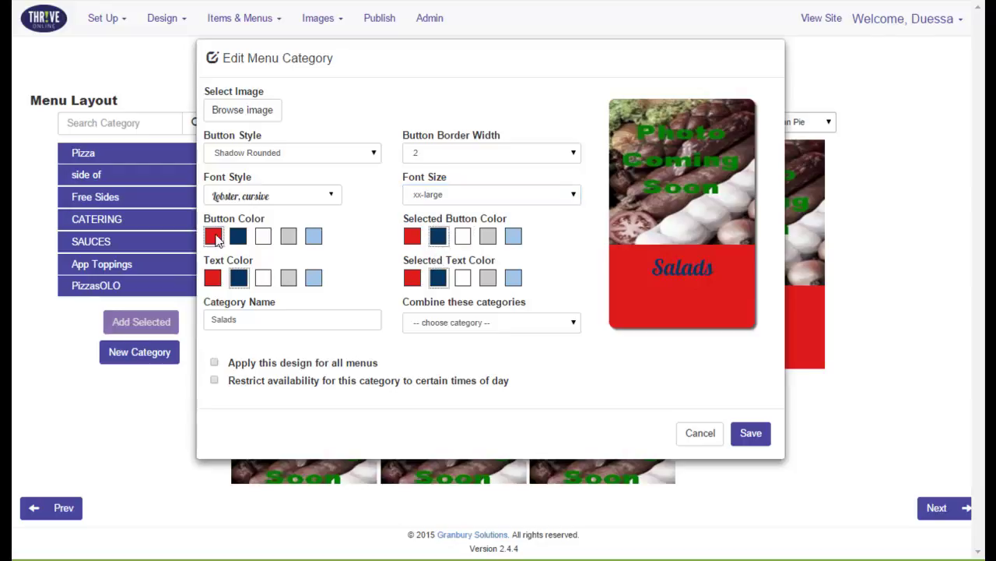
{"action": "left_click", "coordinate": [239, 236]}
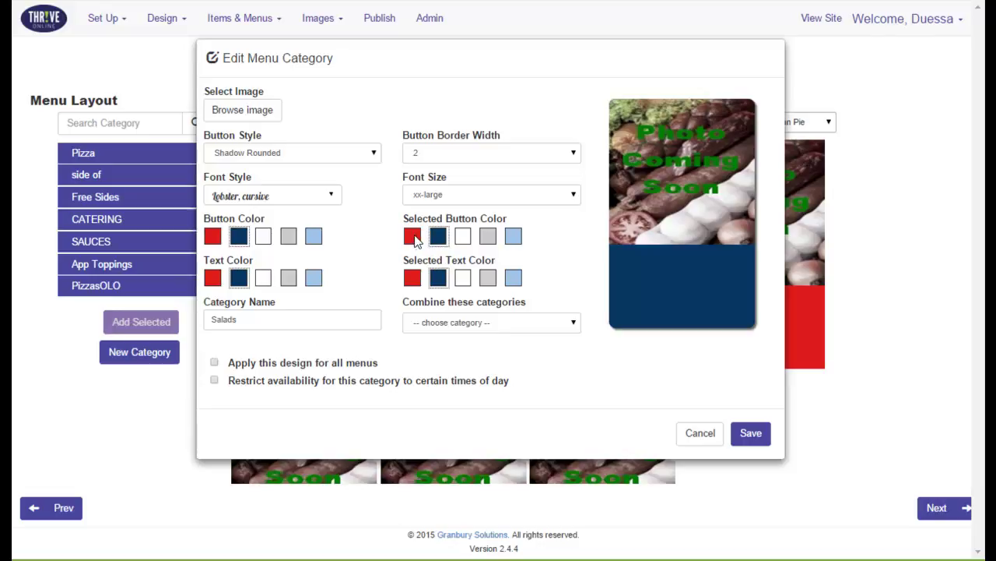
{"action": "left_click", "coordinate": [412, 237]}
{"action": "left_click", "coordinate": [212, 282]}
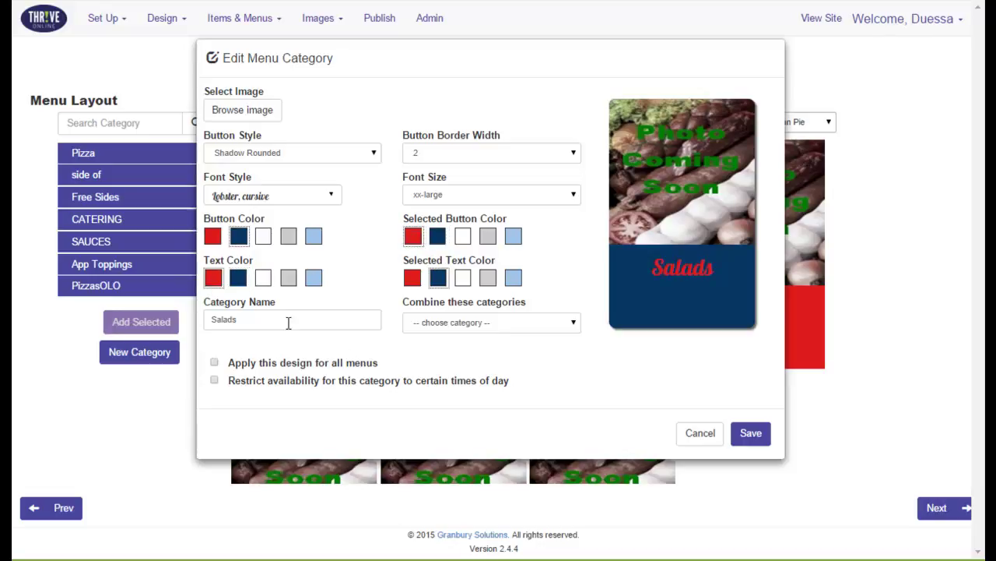
Step: Keep the category name Salads with no combined category, and apply this design to all menus
{"action": "left_click", "coordinate": [262, 322]}
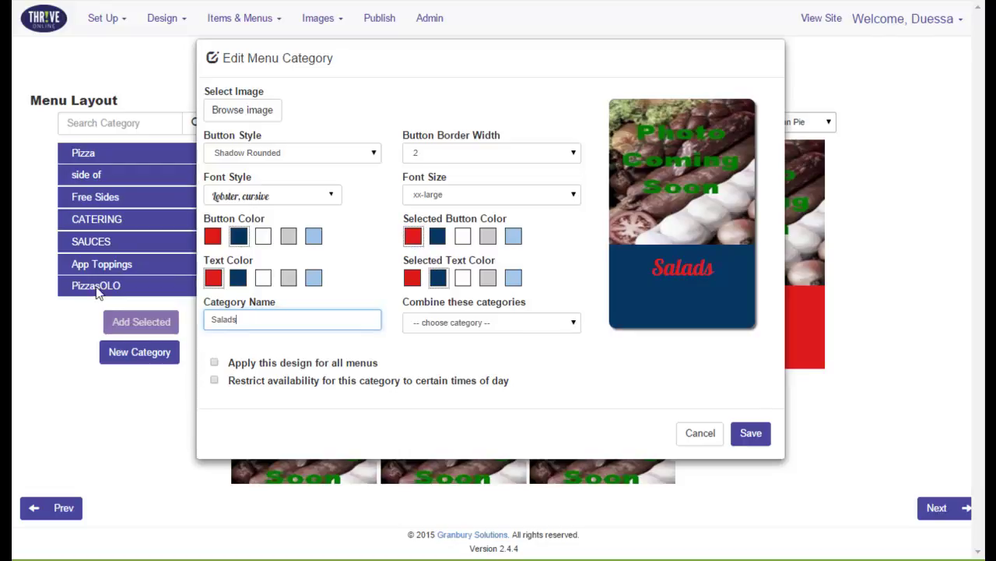
{"action": "left_click", "coordinate": [573, 325]}
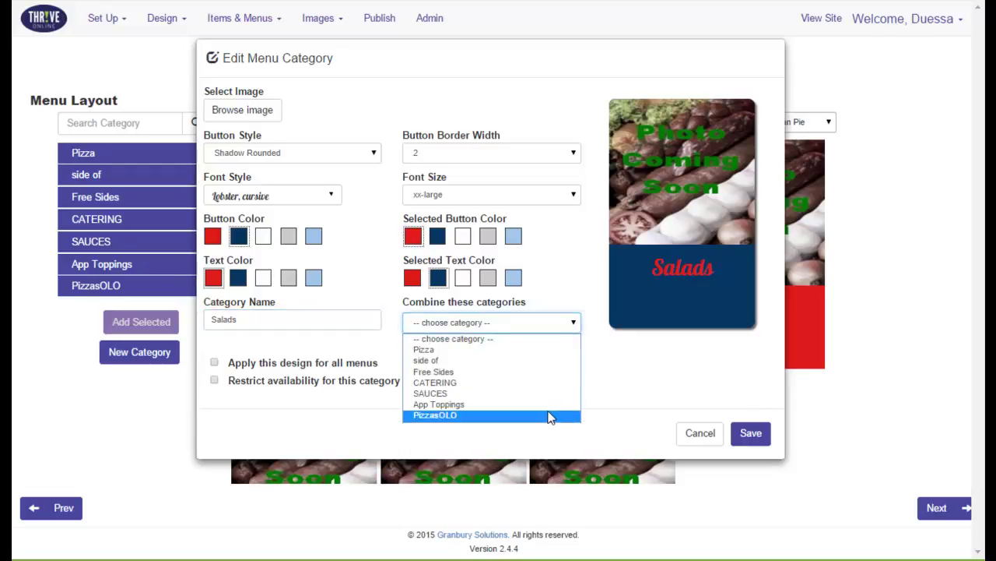
{"action": "left_click", "coordinate": [550, 343]}
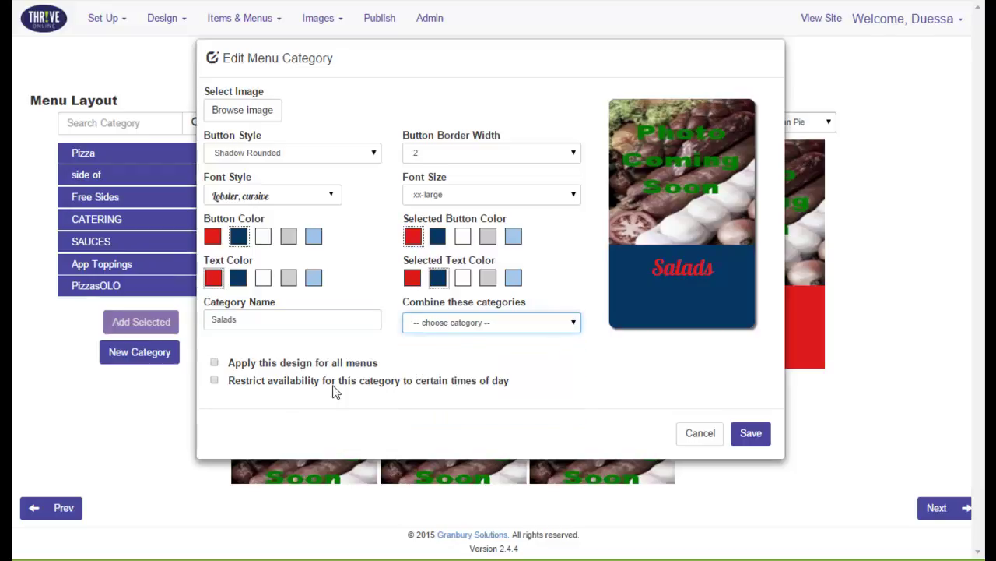
{"action": "left_click", "coordinate": [214, 364]}
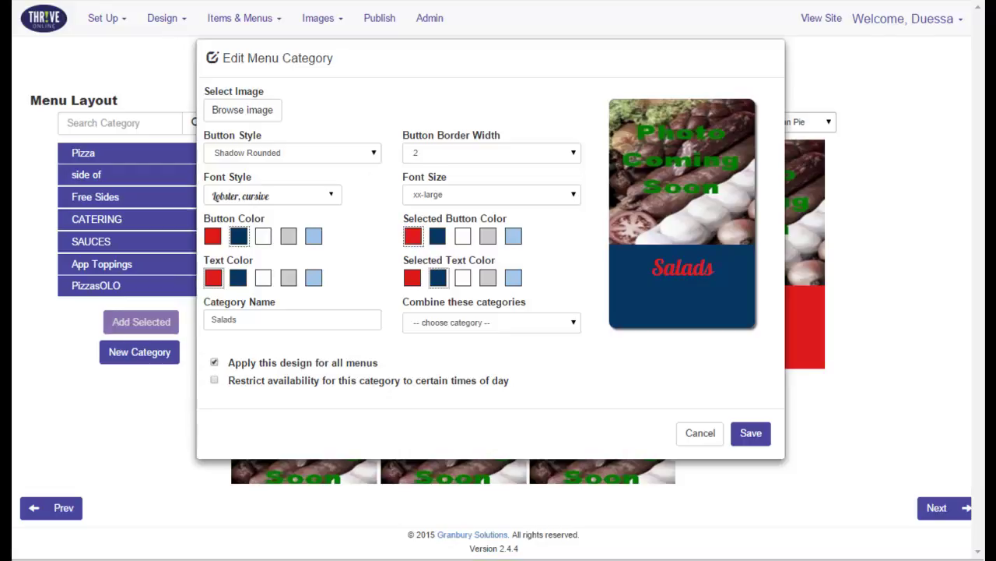
Step: Assign the tomato and mozzarella picture from the Salad images to the Salads category and save the category
{"action": "left_click", "coordinate": [260, 112]}
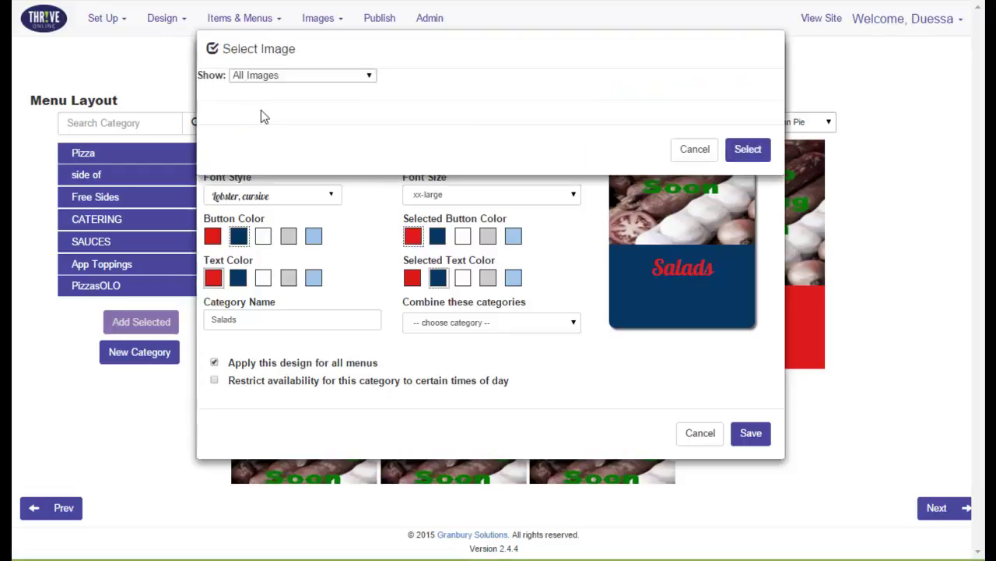
{"action": "left_click", "coordinate": [370, 85]}
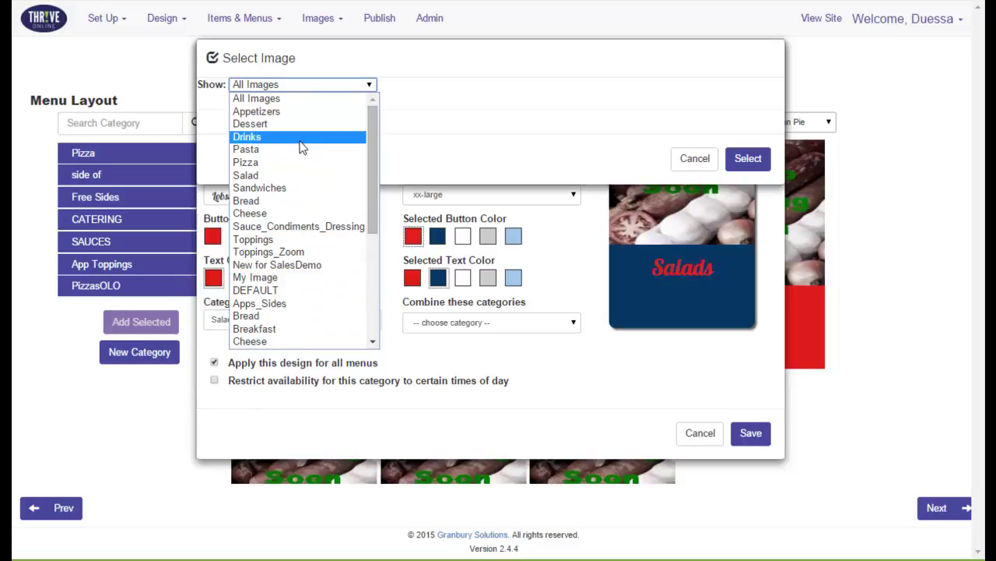
{"action": "left_click", "coordinate": [296, 175]}
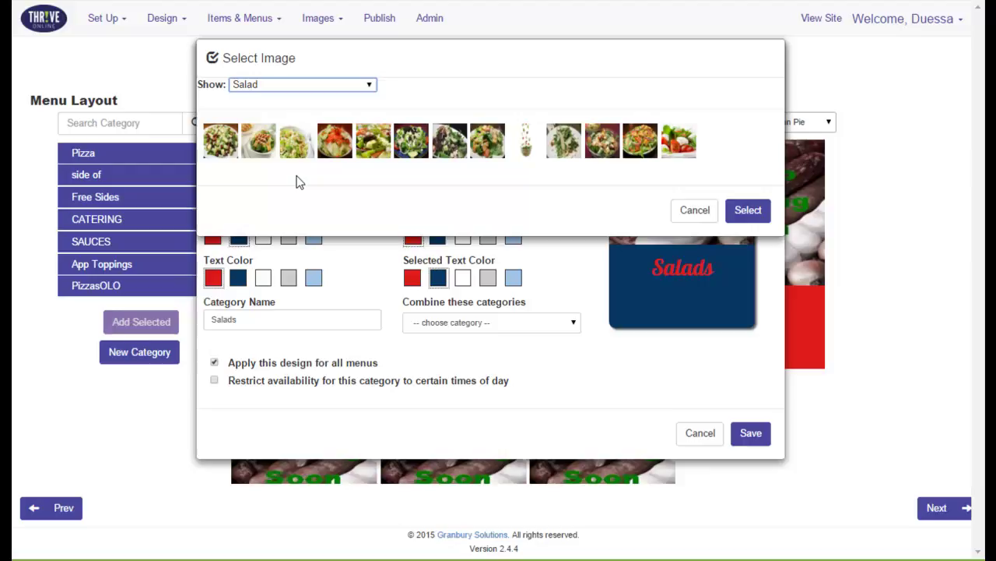
{"action": "left_click", "coordinate": [747, 212]}
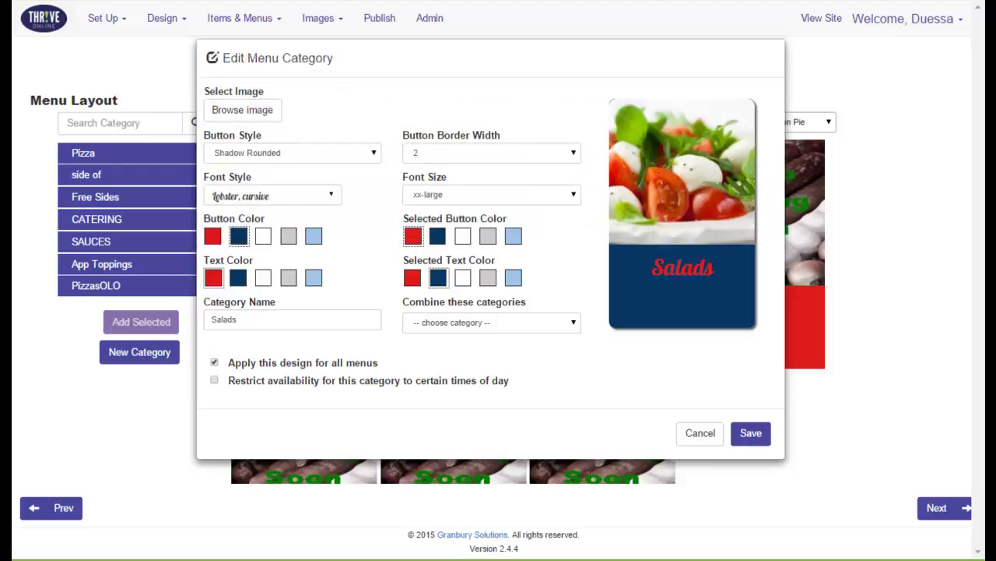
{"action": "left_click", "coordinate": [751, 433]}
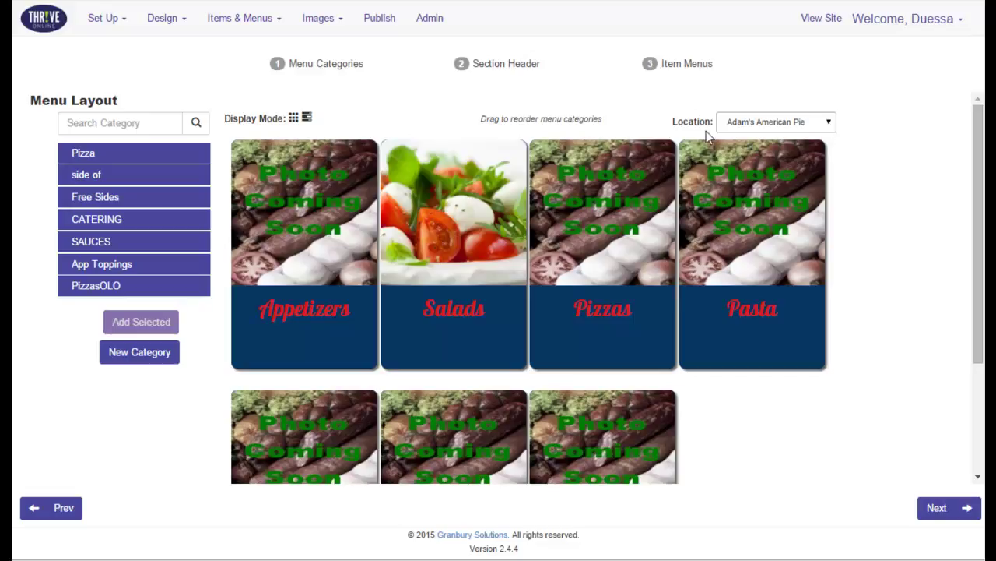
Step: Keep Adam's American Pie as the location and advance past the section header and item menu designs to the My Image page
{"action": "left_click", "coordinate": [828, 123]}
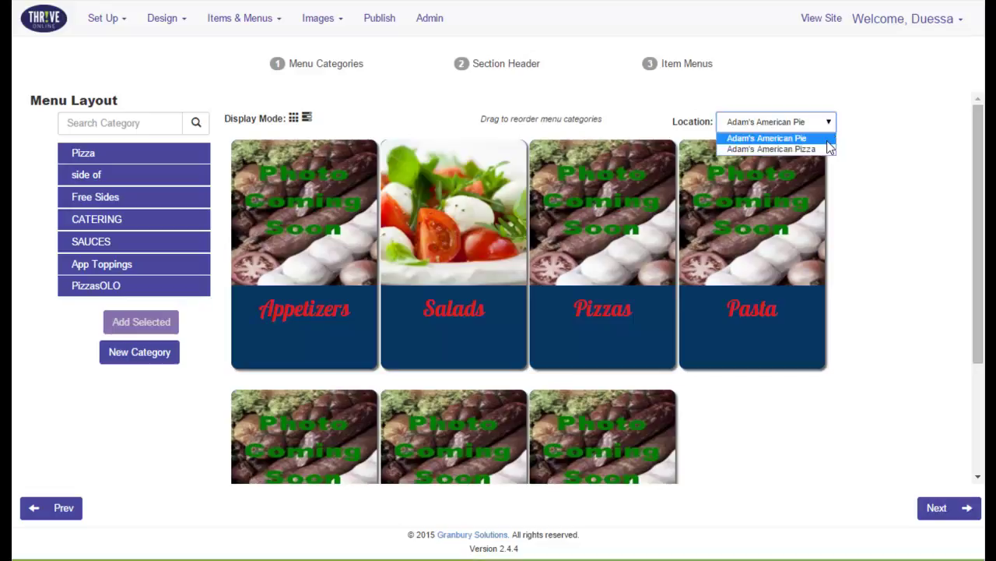
{"action": "left_click", "coordinate": [827, 138]}
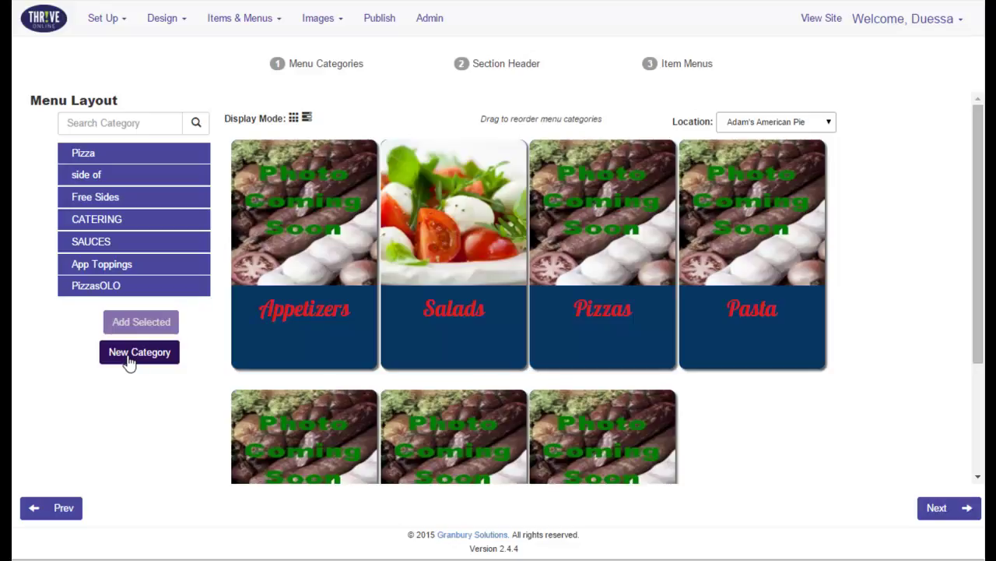
{"action": "left_click", "coordinate": [938, 509]}
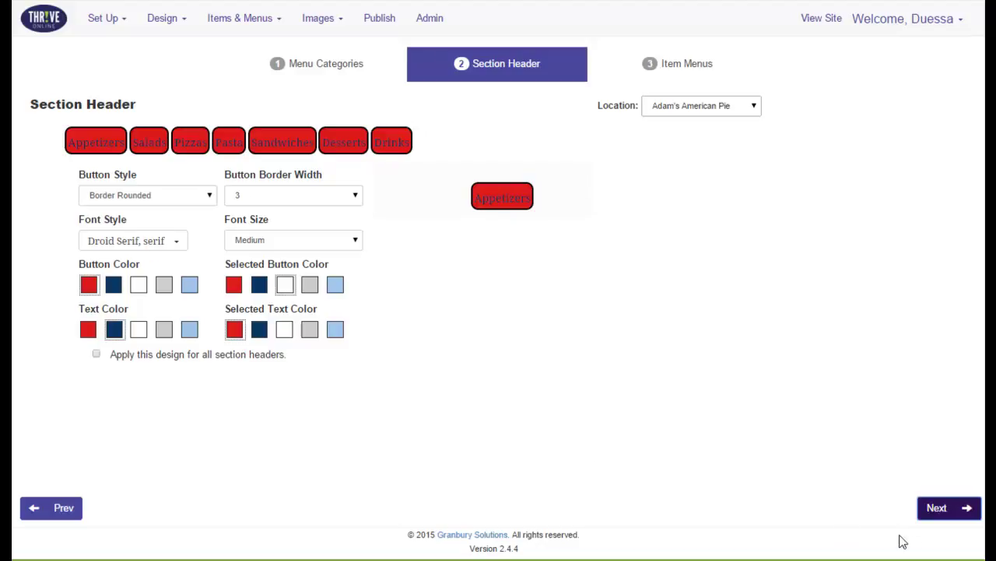
{"action": "left_click", "coordinate": [937, 508]}
{"action": "left_click", "coordinate": [937, 507]}
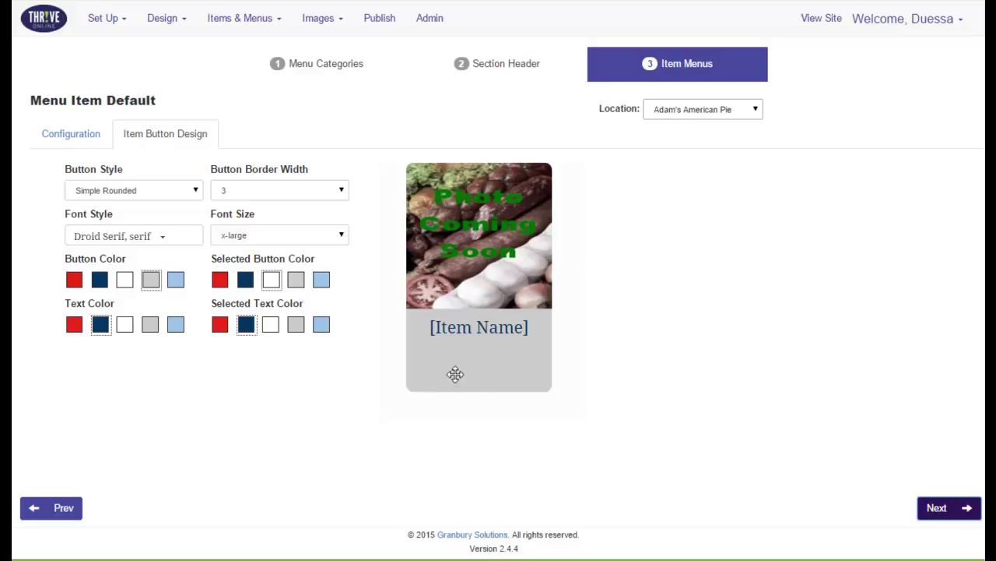
{"action": "left_click", "coordinate": [950, 513]}
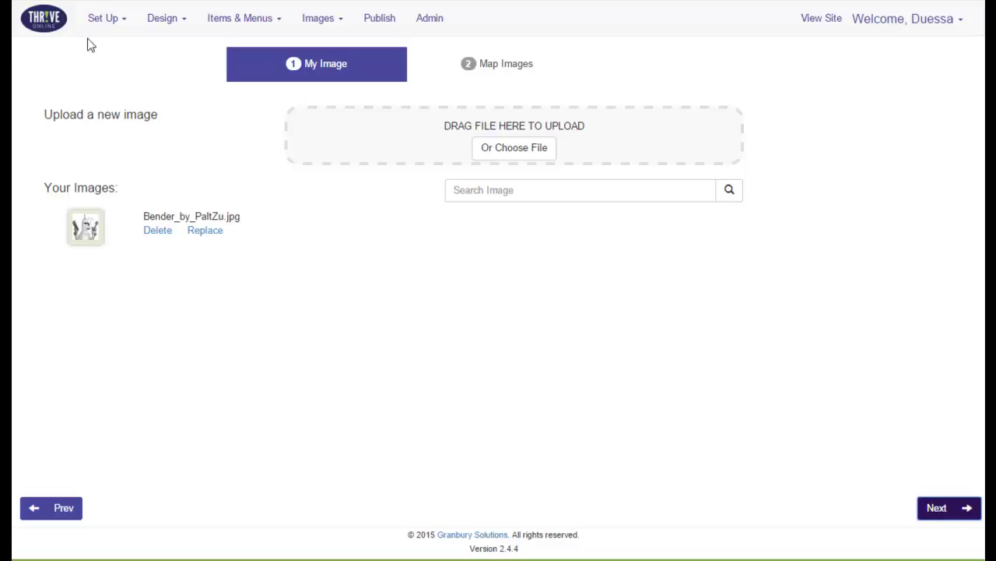
{"action": "left_click", "coordinate": [525, 151]}
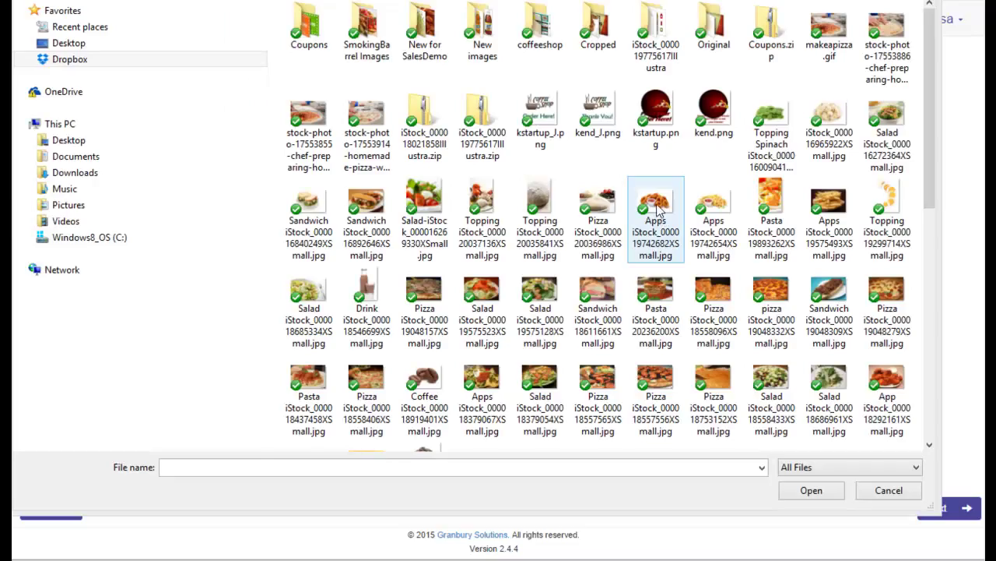
{"action": "left_click", "coordinate": [658, 210]}
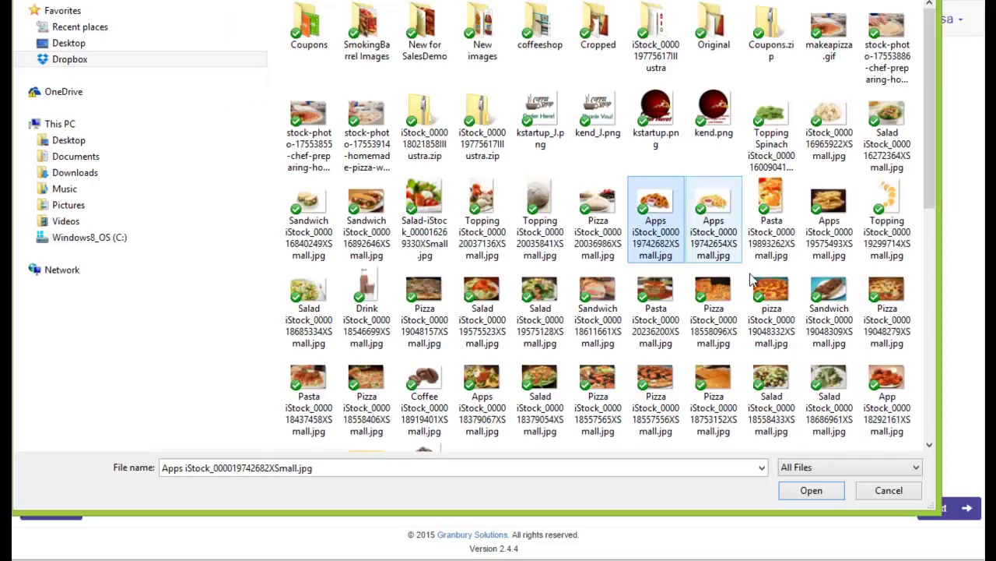
{"action": "left_click", "coordinate": [812, 492]}
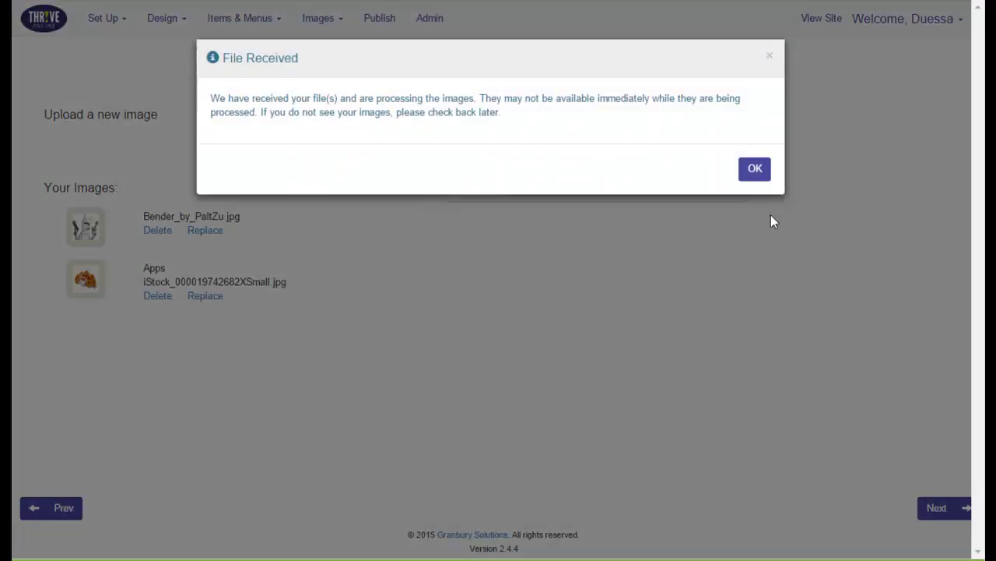
{"action": "left_click", "coordinate": [755, 169]}
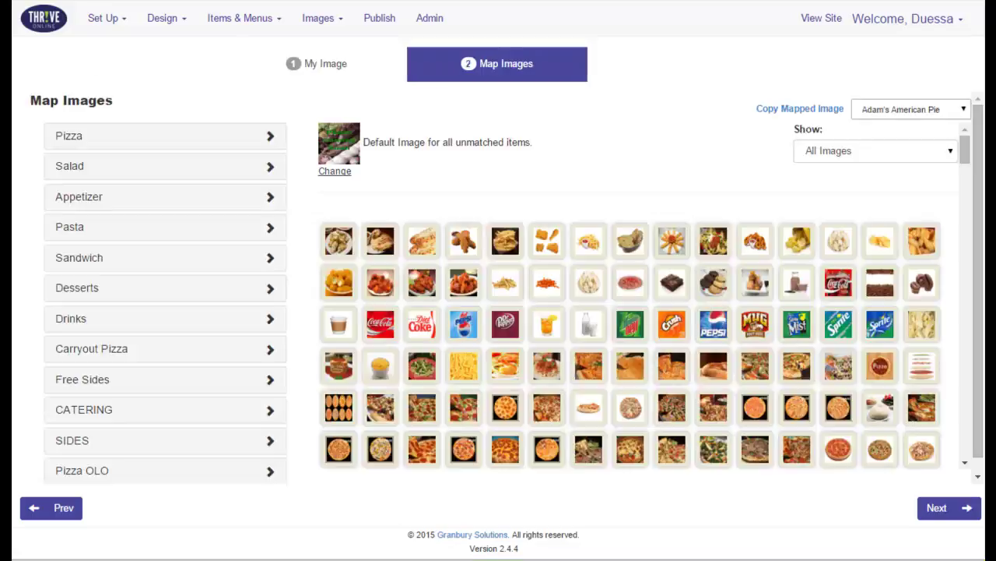
Step: Using the Toppings image set, map the chicken picture to Chicken and the anchovy picture to Anchovies in Pizza's Pizza Toppings list
{"action": "left_click", "coordinate": [270, 142]}
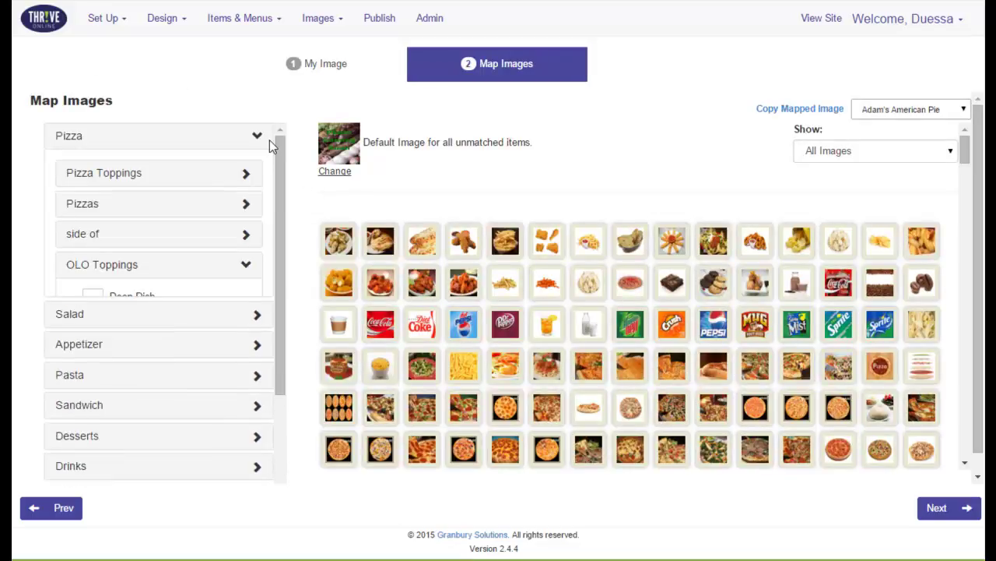
{"action": "left_click", "coordinate": [245, 175]}
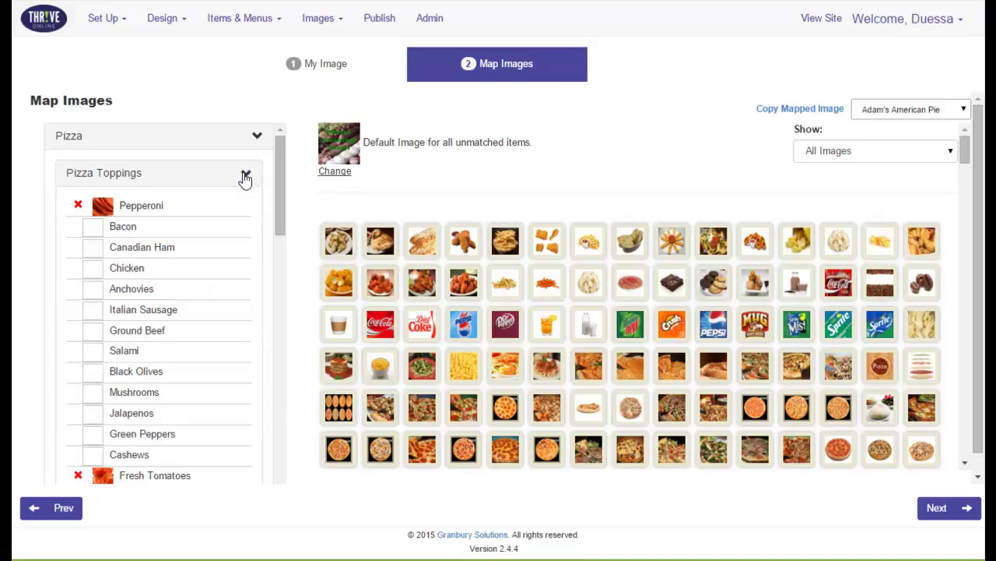
{"action": "scroll", "coordinate": [285, 194], "scroll_direction": "down", "scroll_amount": 1}
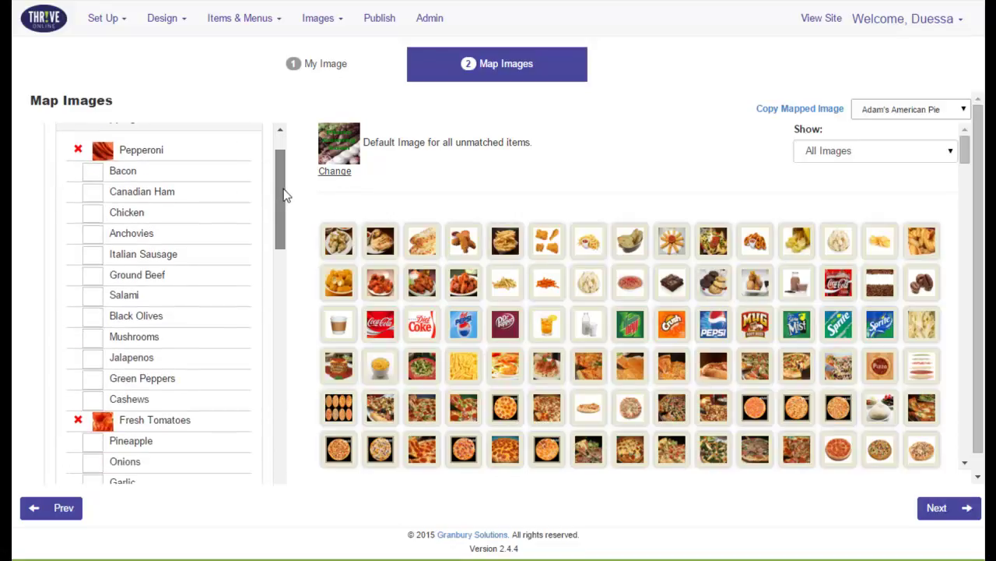
{"action": "left_click", "coordinate": [952, 154]}
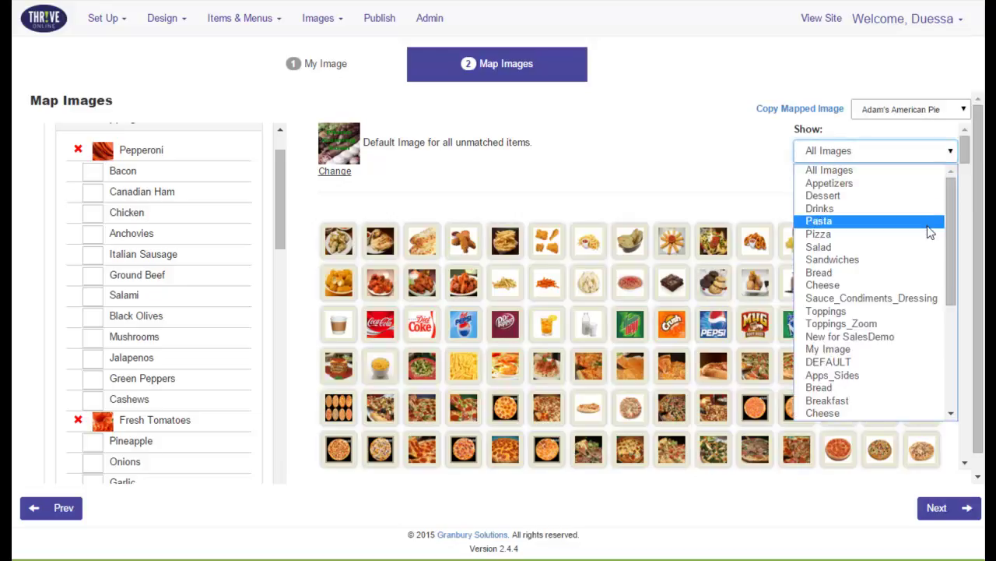
{"action": "left_click", "coordinate": [909, 313]}
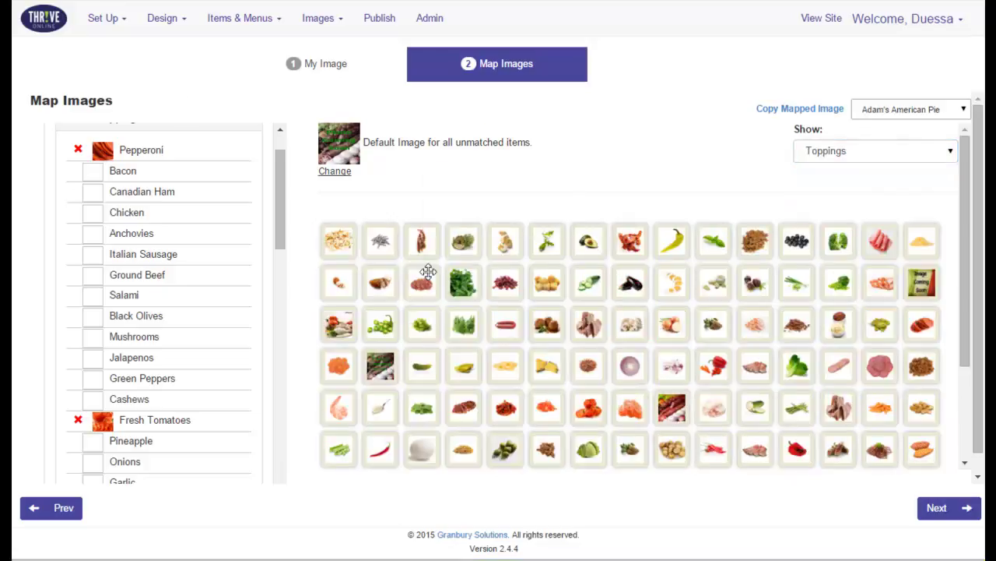
{"action": "left_click_drag", "start_coordinate": [429, 270], "coordinate": [197, 211]}
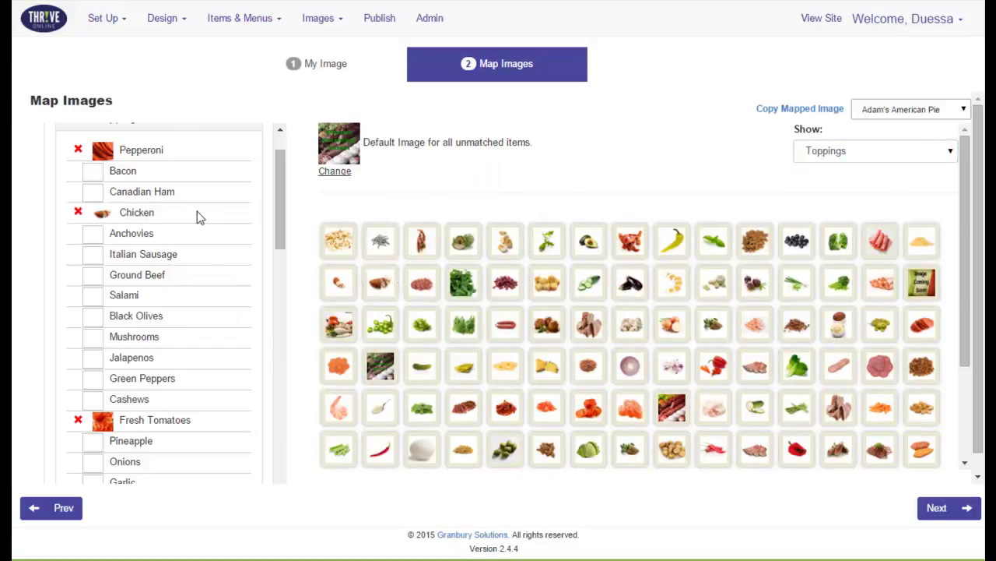
{"action": "left_click_drag", "start_coordinate": [382, 242], "coordinate": [205, 233]}
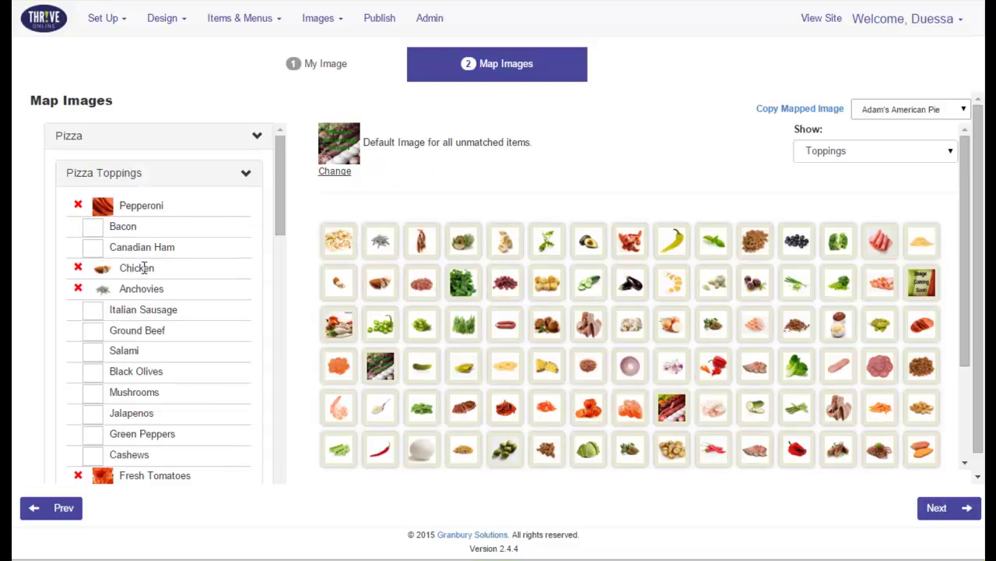
Step: Collapse the Pizza Toppings list and examine the chicken item's image mapping in the salad ingridients list under Salad
{"action": "left_click_drag", "start_coordinate": [281, 212], "coordinate": [292, 194]}
{"action": "left_click", "coordinate": [246, 175]}
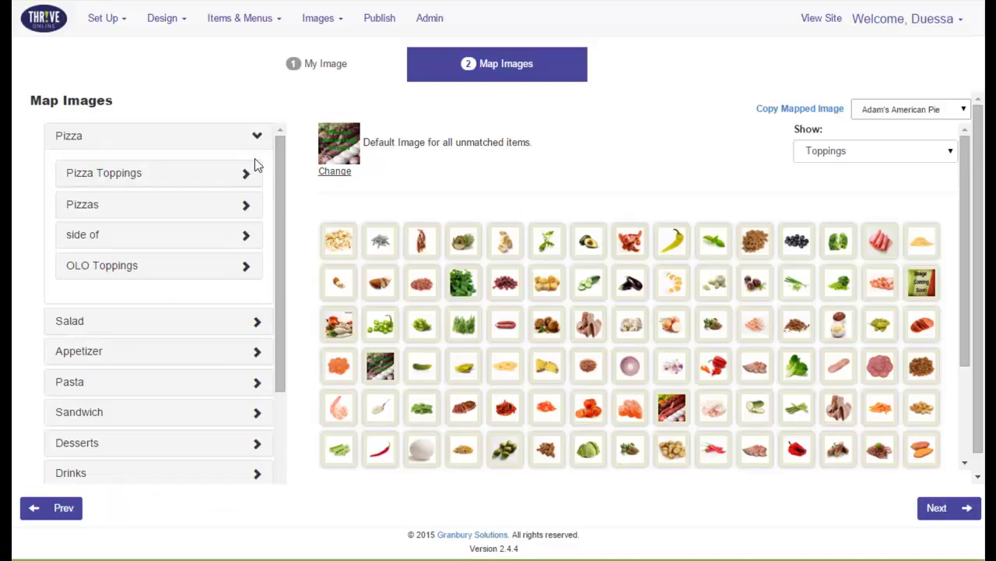
{"action": "left_click", "coordinate": [257, 322]}
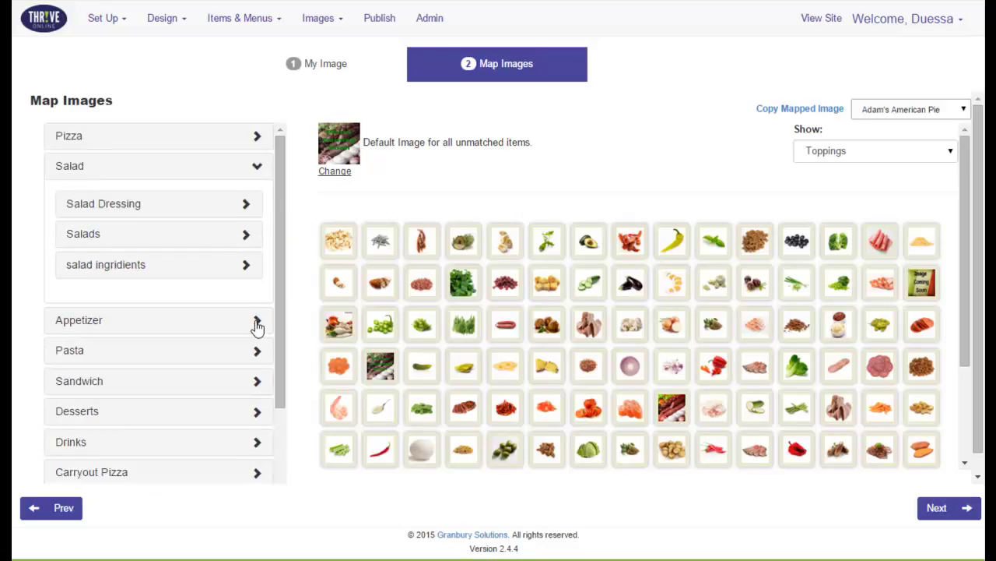
{"action": "left_click", "coordinate": [246, 263]}
{"action": "scroll", "coordinate": [218, 401], "scroll_direction": "down", "scroll_amount": 1}
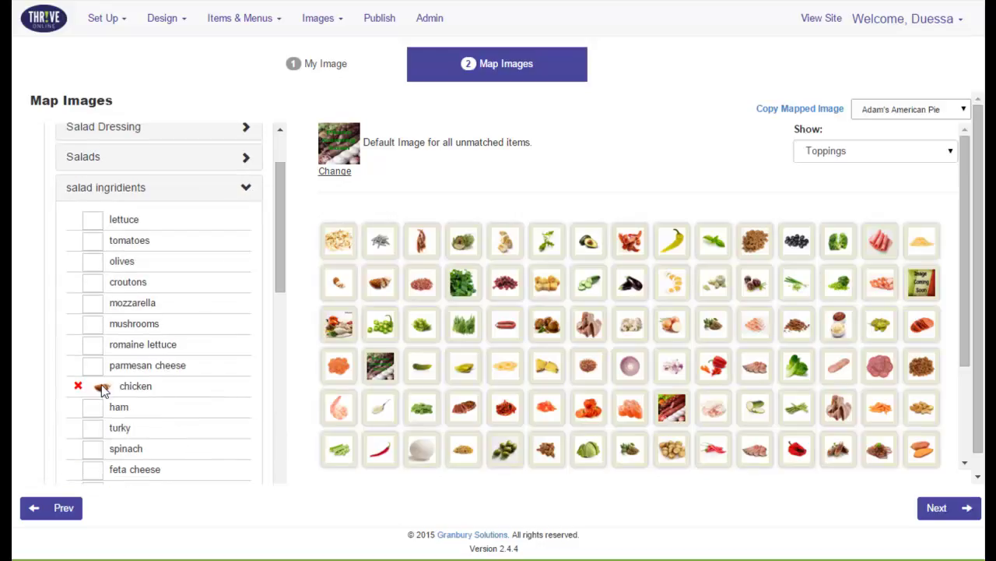